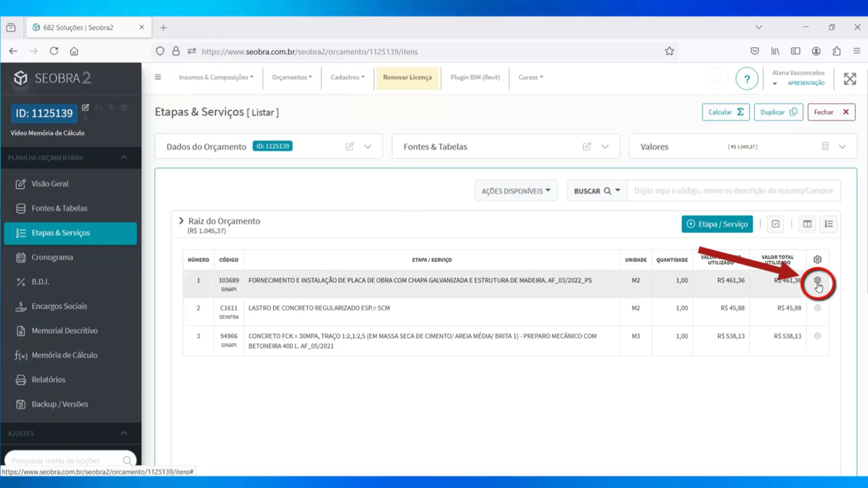
# Open the calculation memory of item 1 (103689, the site sign board) for editing and title its first row "Área de Placa".
pyautogui.click(818, 282)
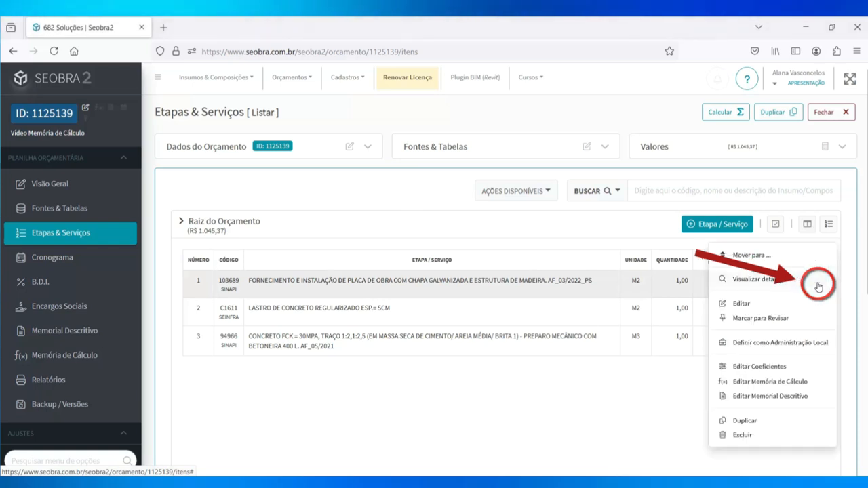
pyautogui.click(788, 384)
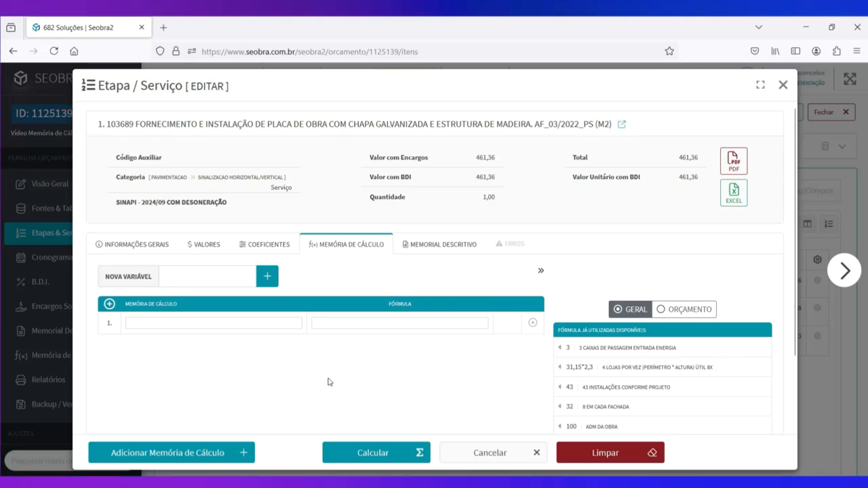
pyautogui.click(274, 324)
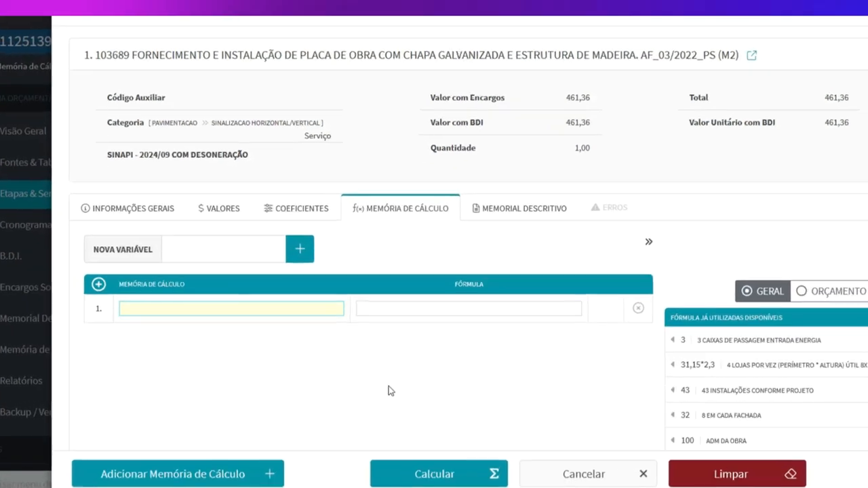
pyautogui.write('Á')
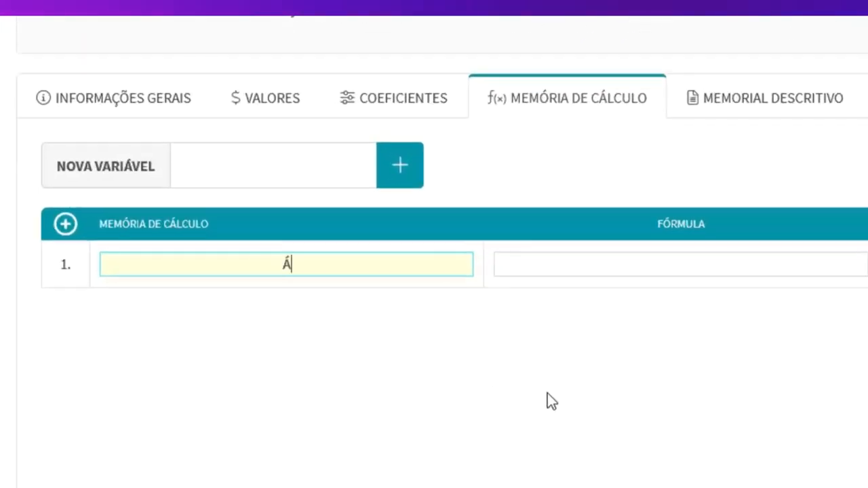
pyautogui.write('rea ')
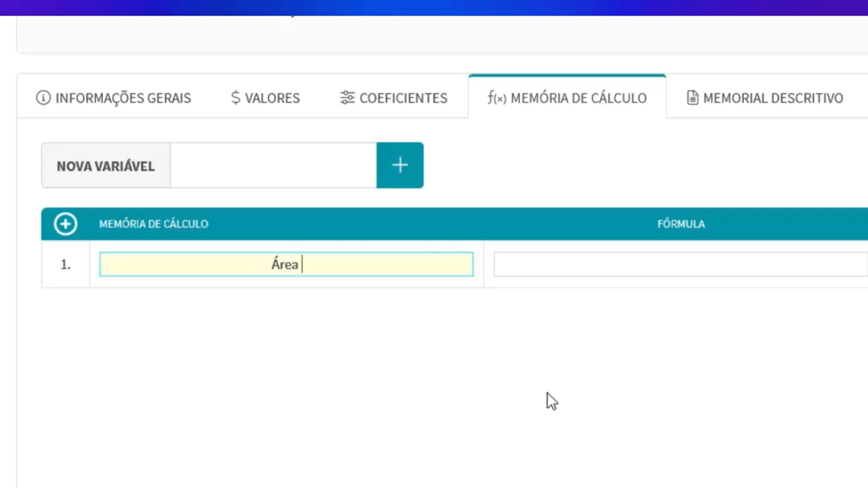
pyautogui.write('de Placa')
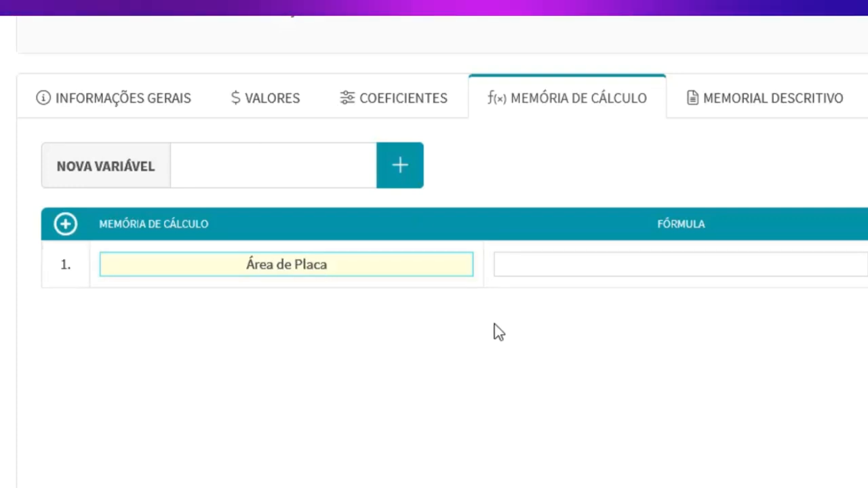
# Add a new variable X to the calculation memory and rename it as ALTURA.
pyautogui.click(250, 167)
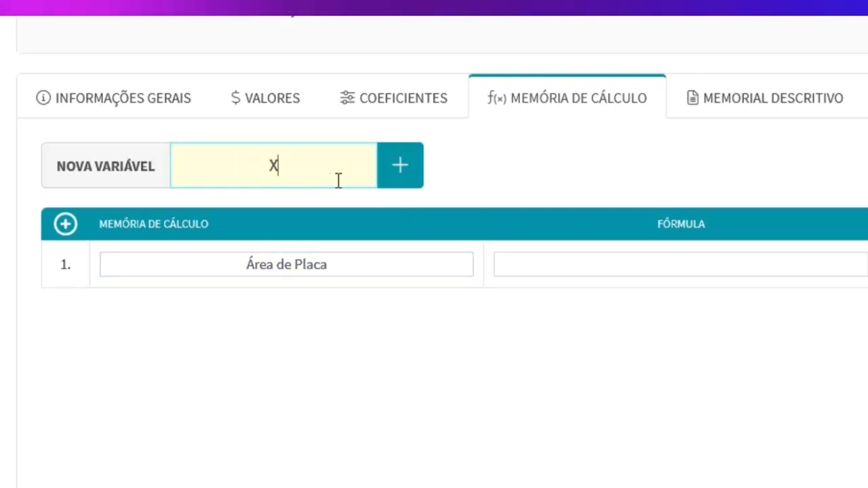
pyautogui.click(418, 184)
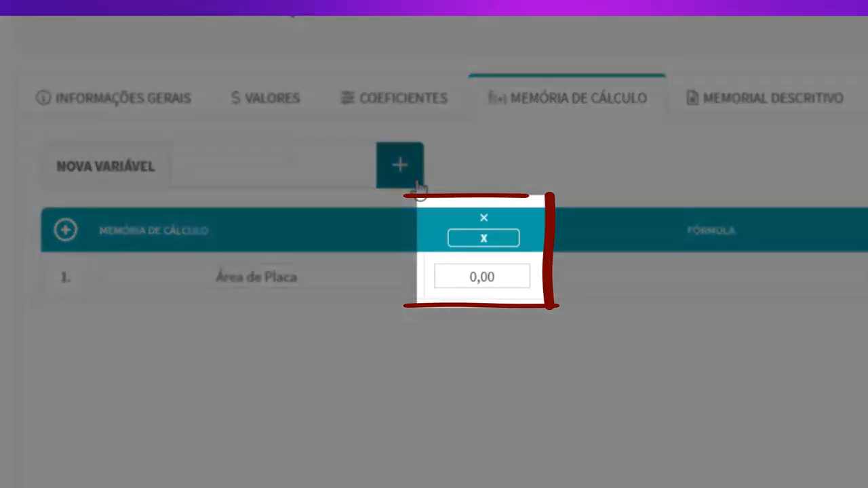
pyautogui.click(494, 240)
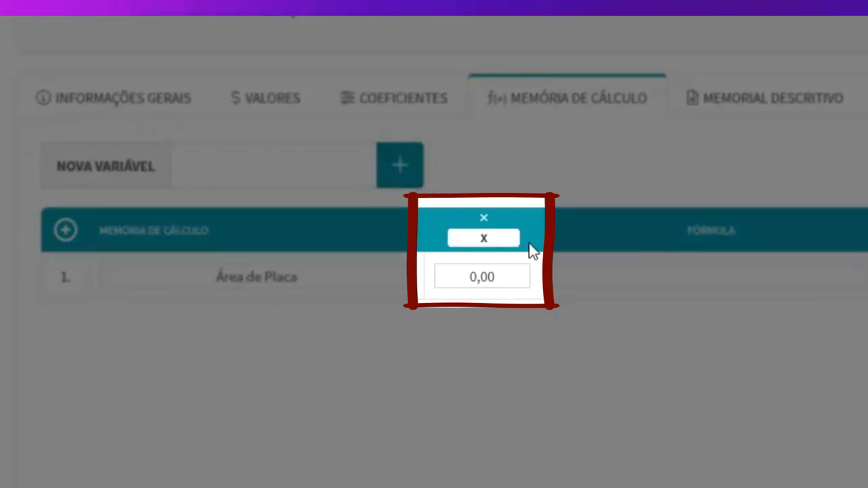
pyautogui.press('BackSpace')
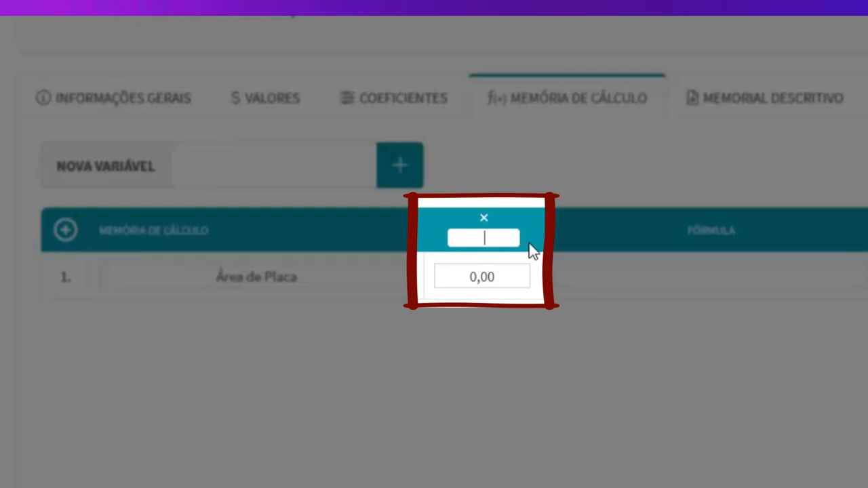
pyautogui.write('ALTURA')
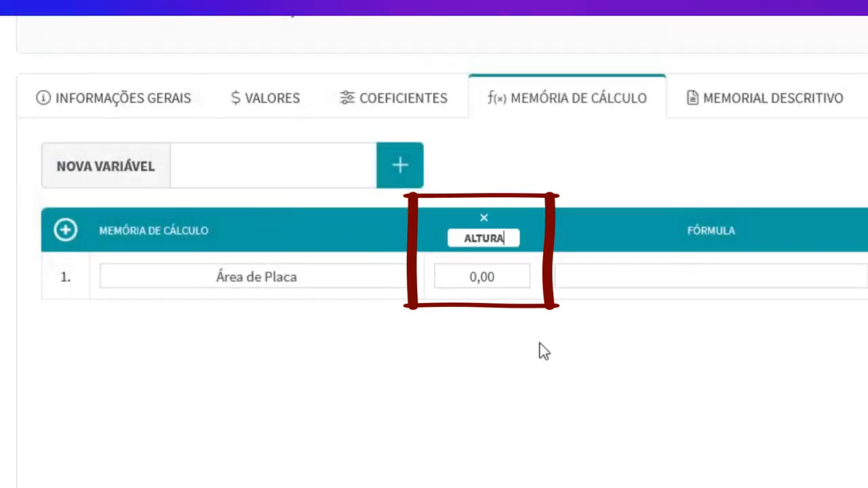
# Add a second variable named LARGURA to the calculation memory.
pyautogui.click(252, 163)
pyautogui.write('LAR')
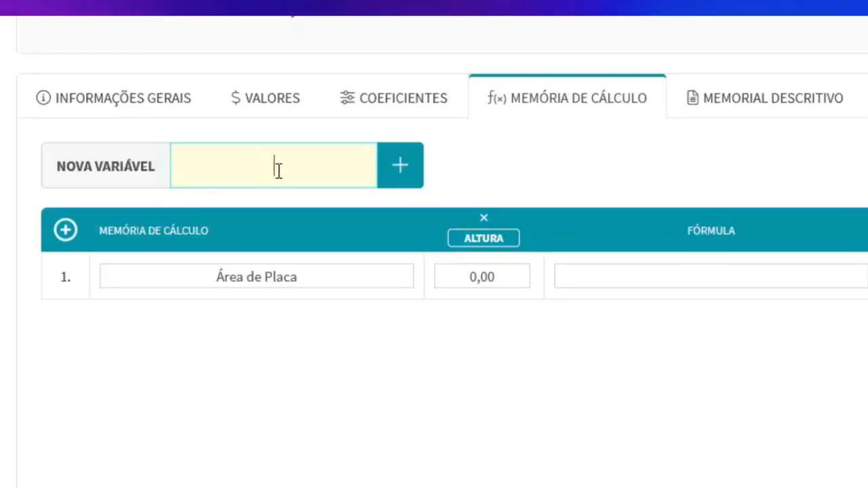
pyautogui.write('GURA')
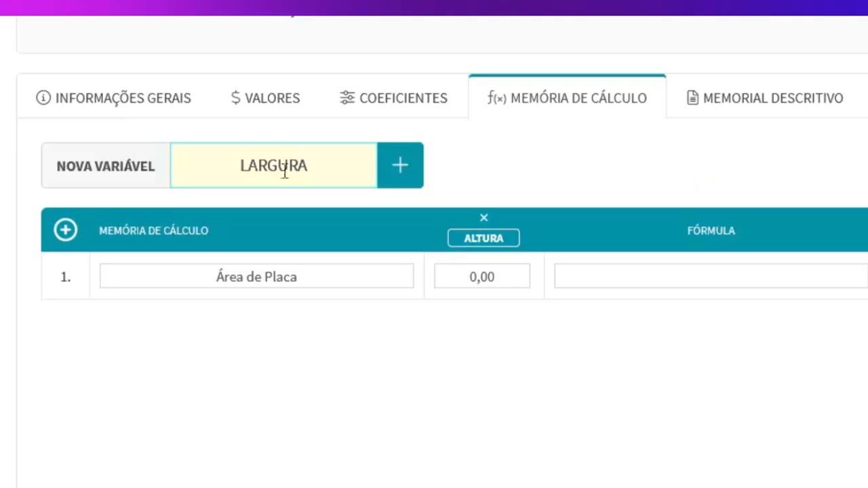
pyautogui.click(401, 183)
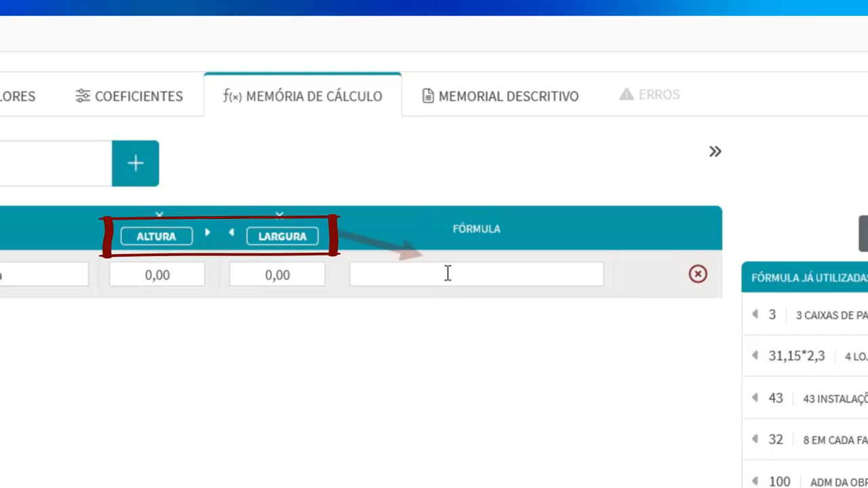
# Enter the formula ALTURA*LARGURA for the "Área de Placa" row.
pyautogui.click(448, 274)
pyautogui.write('ALTURA')
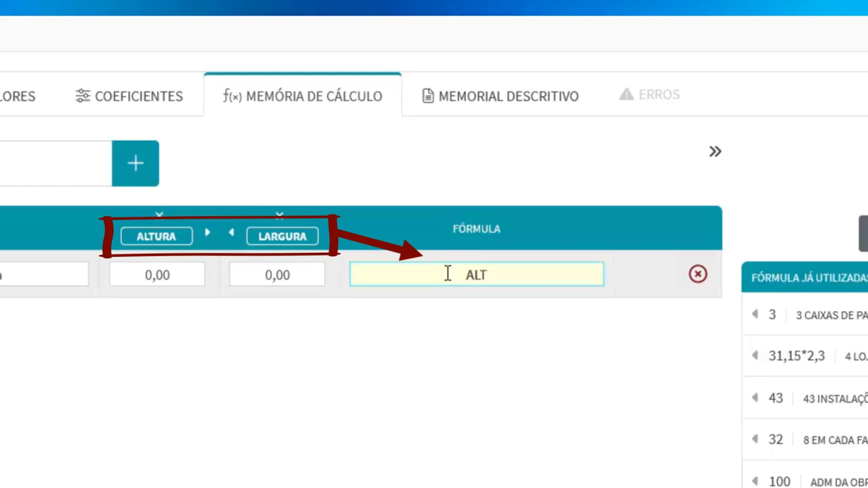
pyautogui.write('*LARGURA')
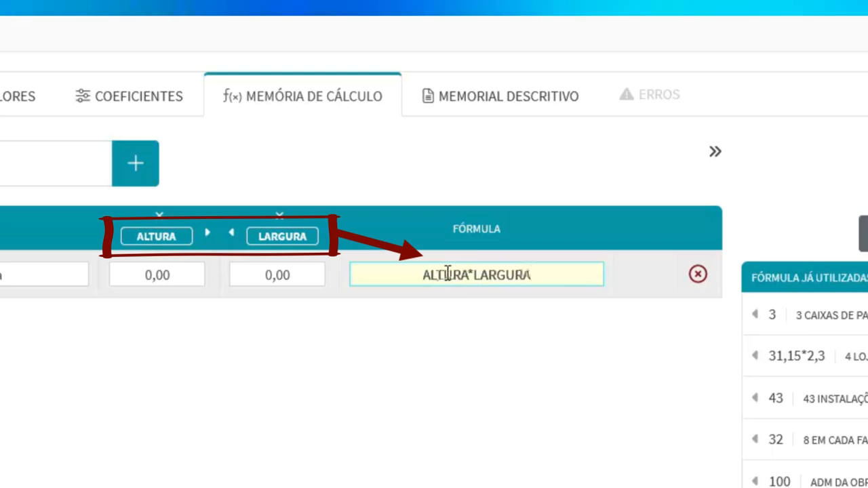
# Set the "Área de Placa" row's ALTURA to 2,00 and LARGURA to 3,00.
pyautogui.click(146, 275)
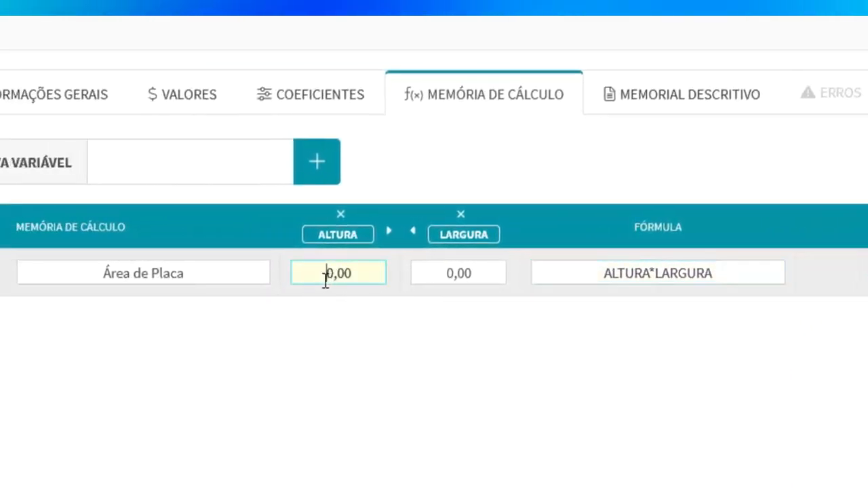
pyautogui.write('2')
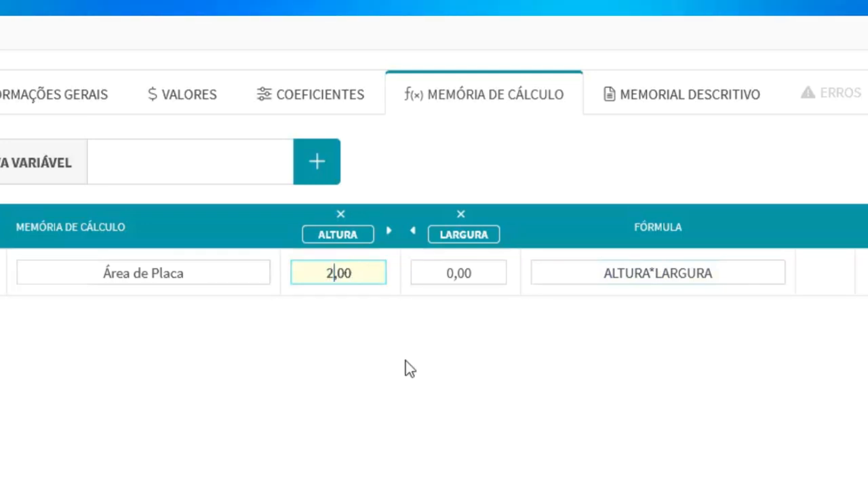
pyautogui.click(443, 275)
pyautogui.write('3')
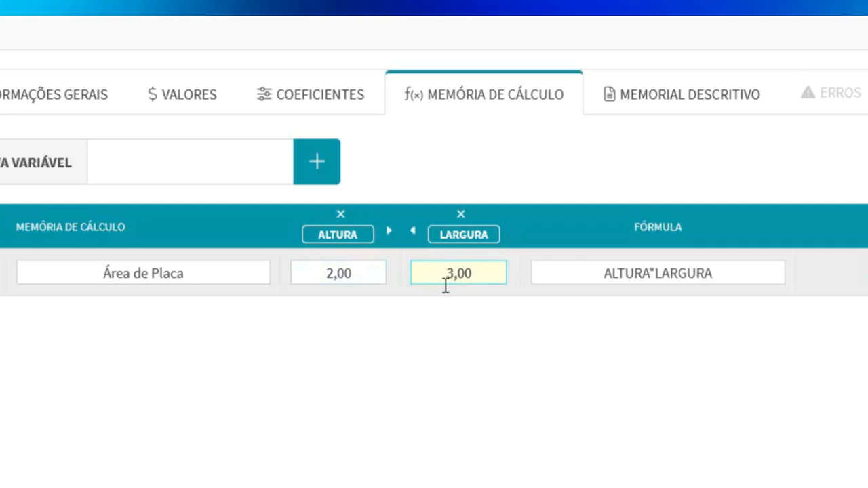
pyautogui.click(594, 426)
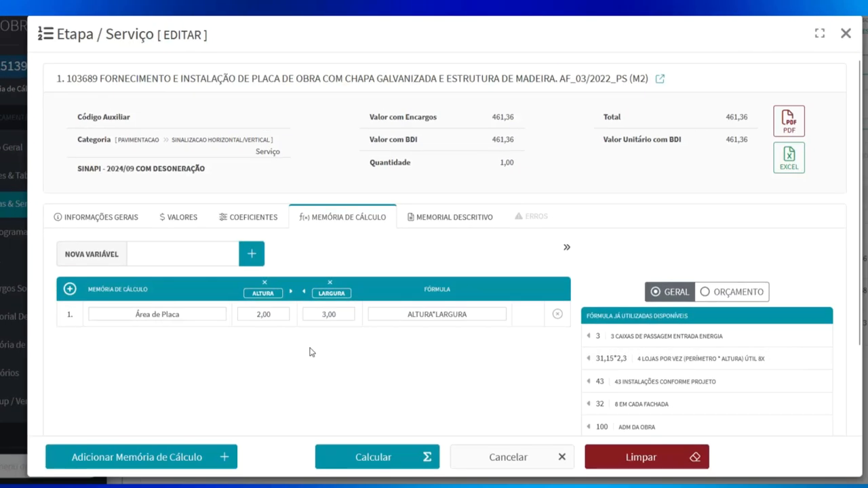
# Calculate and save item 1's calculation memory, and close the service details.
pyautogui.click(390, 461)
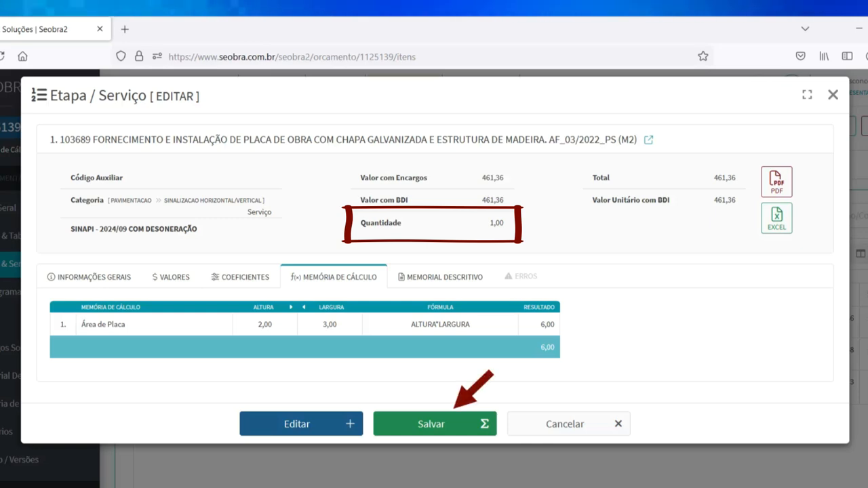
pyautogui.click(447, 427)
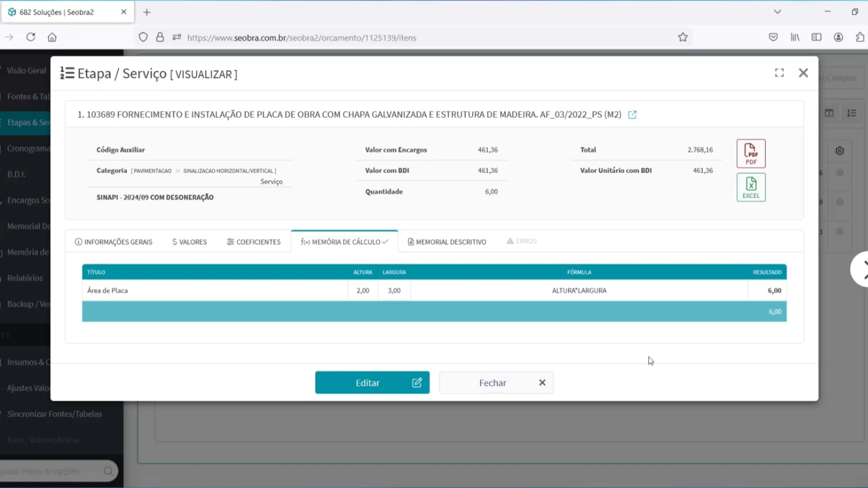
pyautogui.click(804, 73)
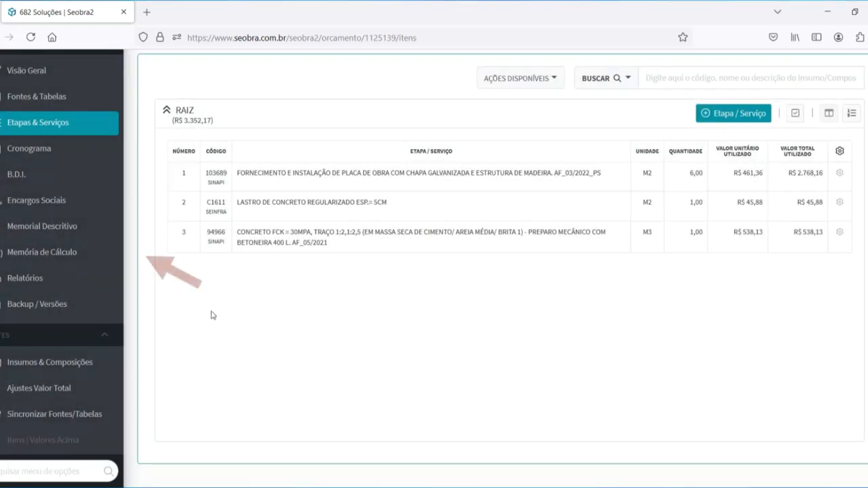
# Open the budget's Memória de Cálculo list and start editing the memory of item 2, C1611 Lastro de Concreto.
pyautogui.click(79, 254)
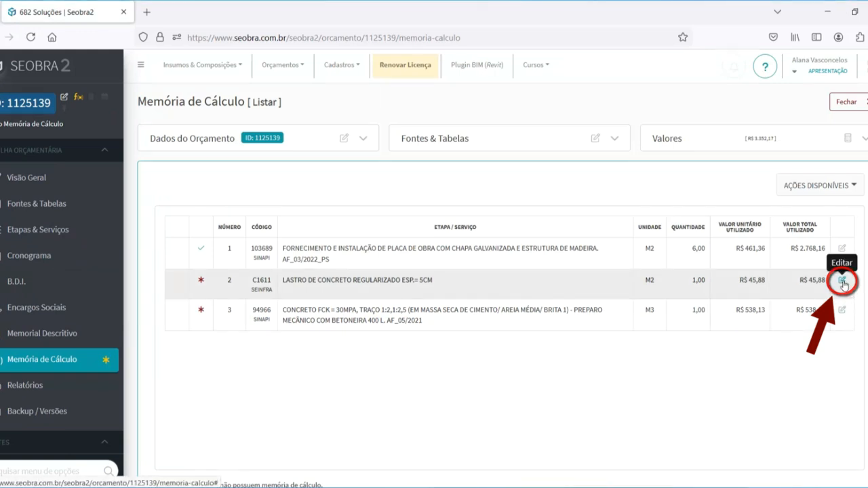
pyautogui.click(843, 281)
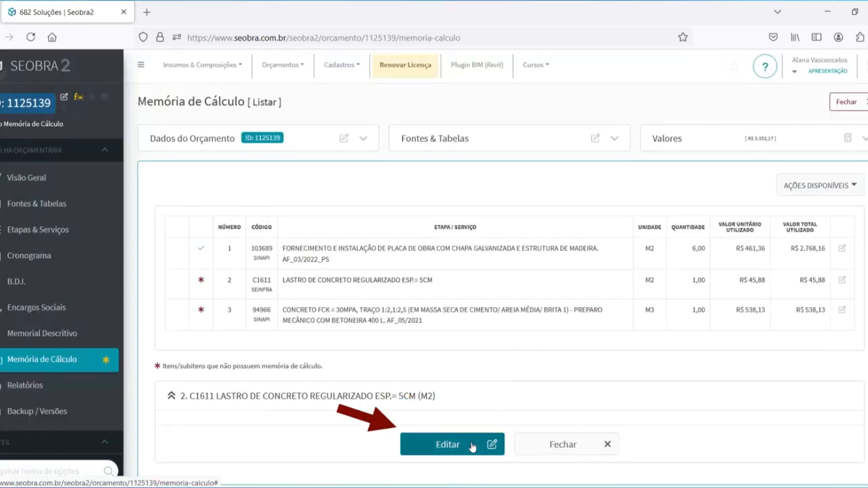
pyautogui.click(448, 445)
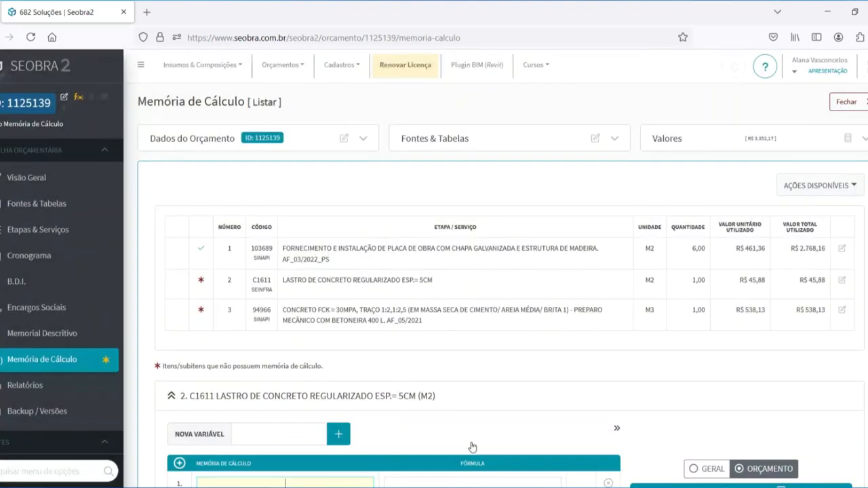
pyautogui.scroll(-4, 473, 448)
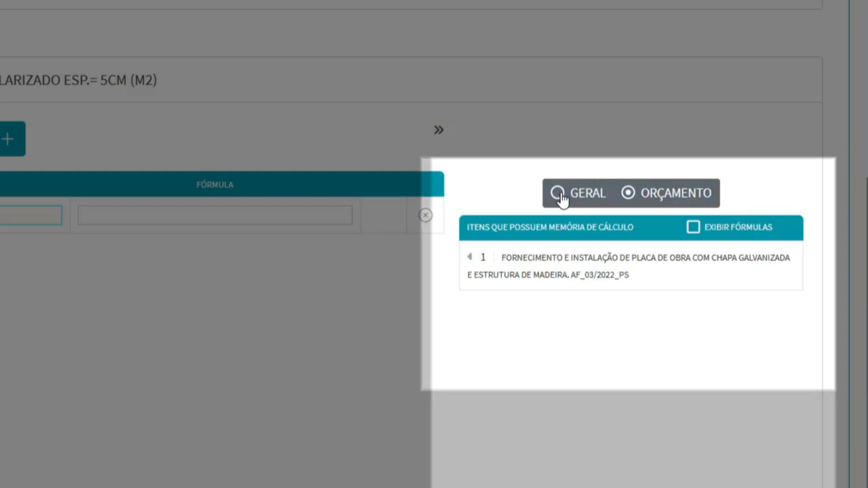
# Examine the general list of previously used formulas available for item 2.
pyautogui.click(560, 195)
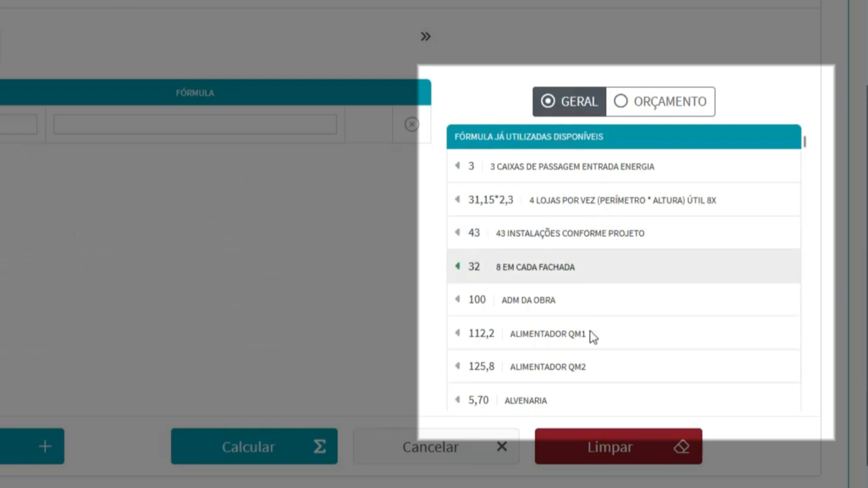
pyautogui.scroll(-5, 586, 347)
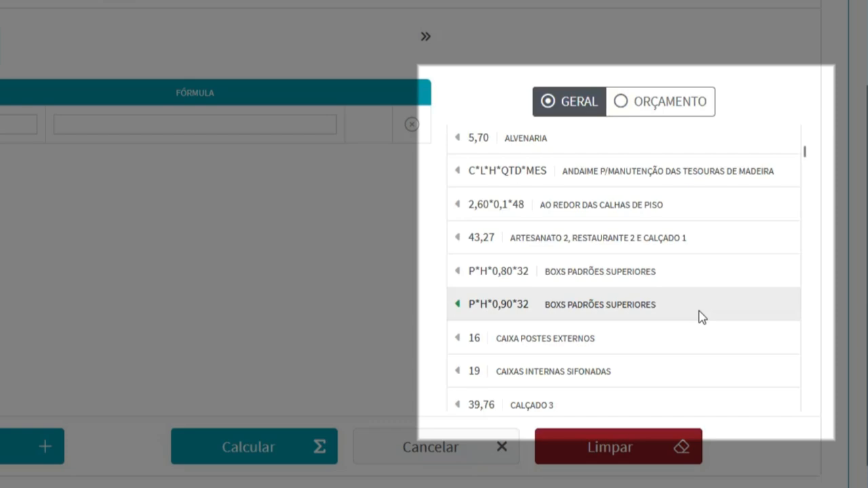
# Copy the calculation memory of the current budget's item 1 into item 2 and remove the empty first row.
pyautogui.click(624, 106)
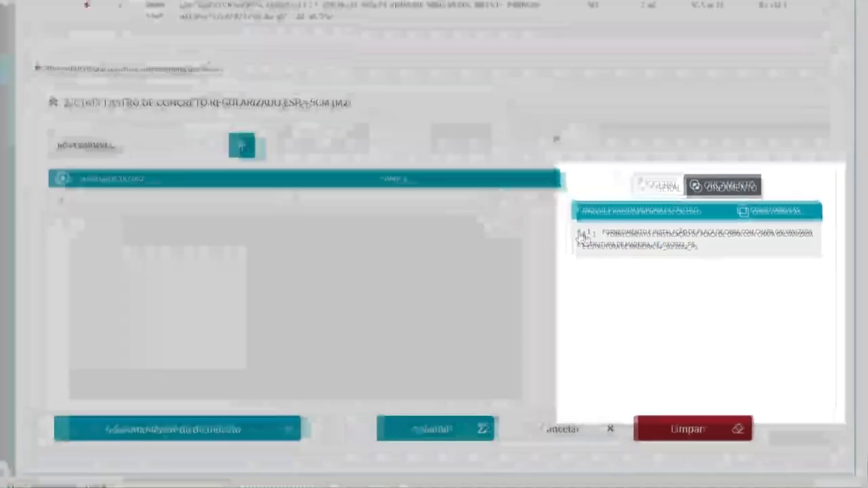
pyautogui.click(459, 169)
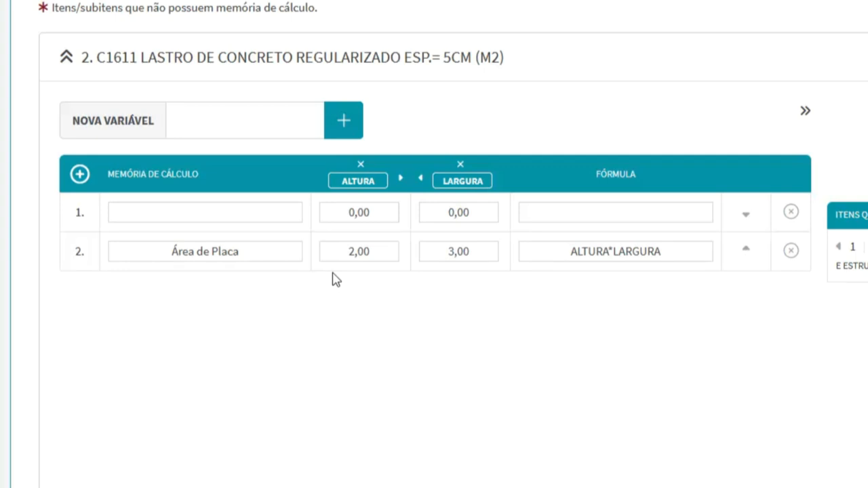
pyautogui.click(791, 212)
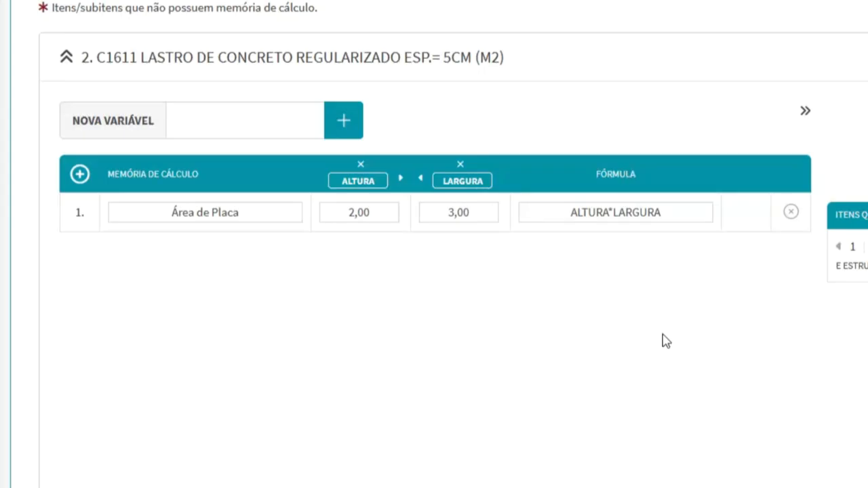
# Rename item 2's copied memory row as "Área de lastro sapatas".
pyautogui.moveTo(236, 212); pyautogui.dragTo(167, 215)
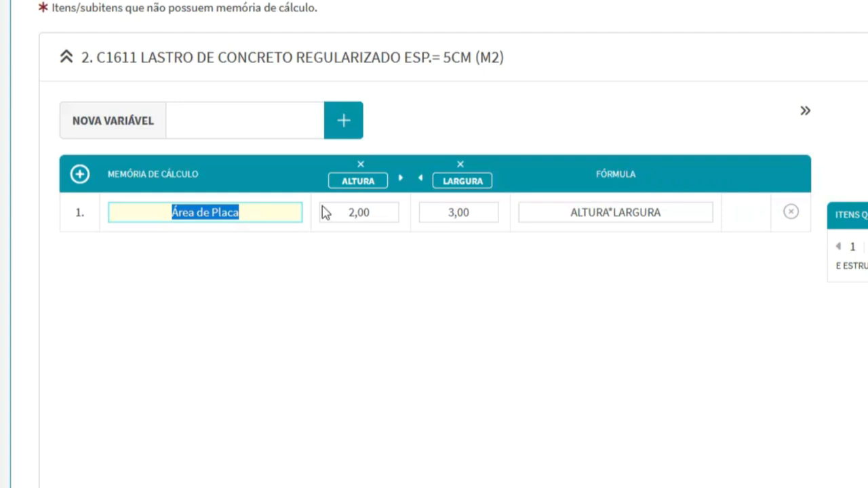
pyautogui.click(383, 181)
pyautogui.click(483, 180)
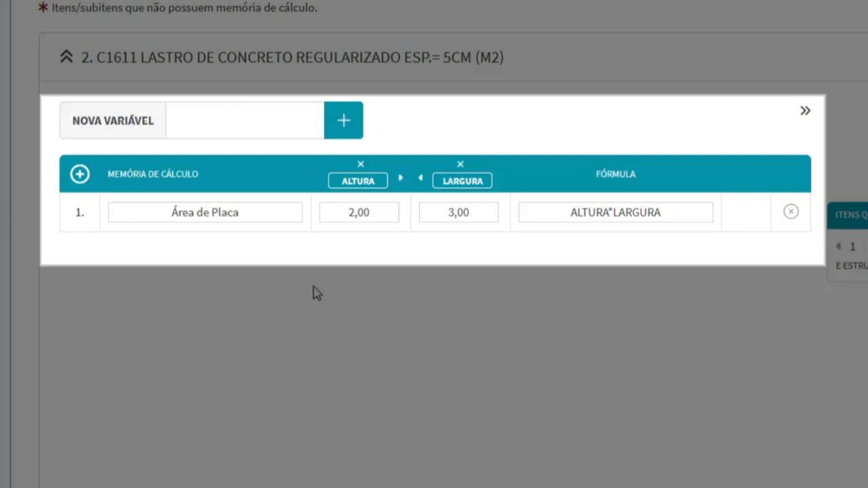
pyautogui.write('las')
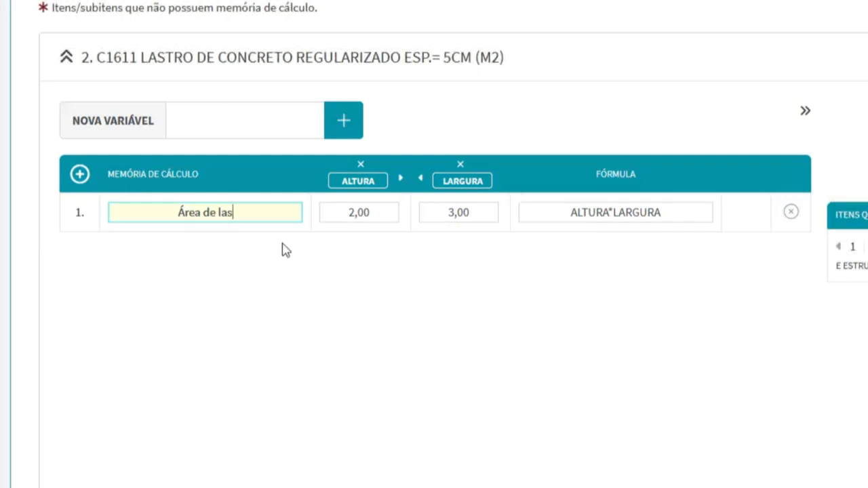
pyautogui.write('tro sapatas')
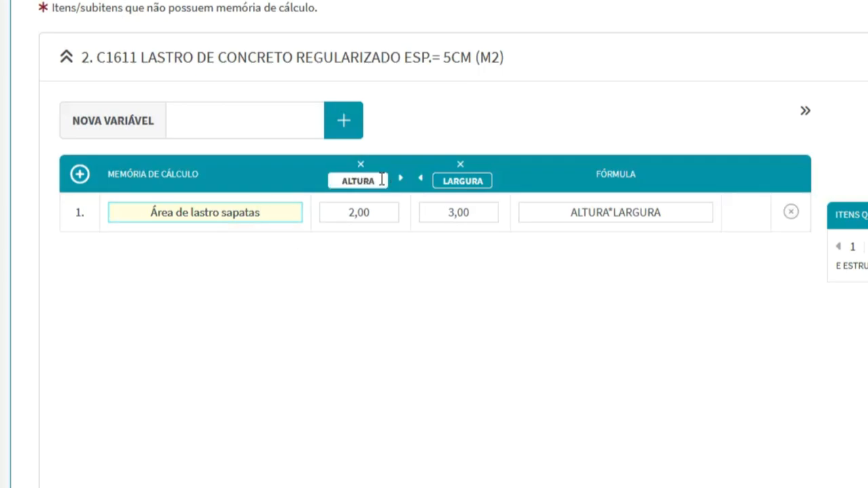
# Rename the ALTURA variable as A and the LARGURA variable as B in item 2's memory.
pyautogui.click(341, 182)
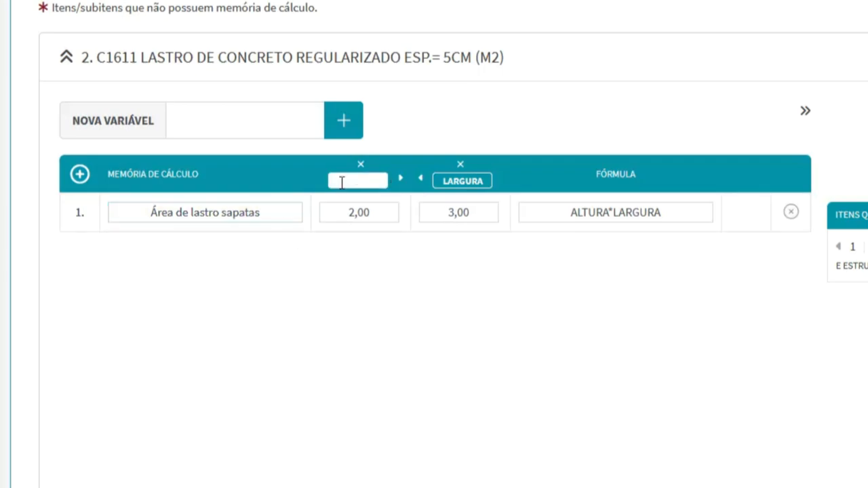
pyautogui.moveTo(486, 181); pyautogui.dragTo(440, 181)
pyautogui.write('B')
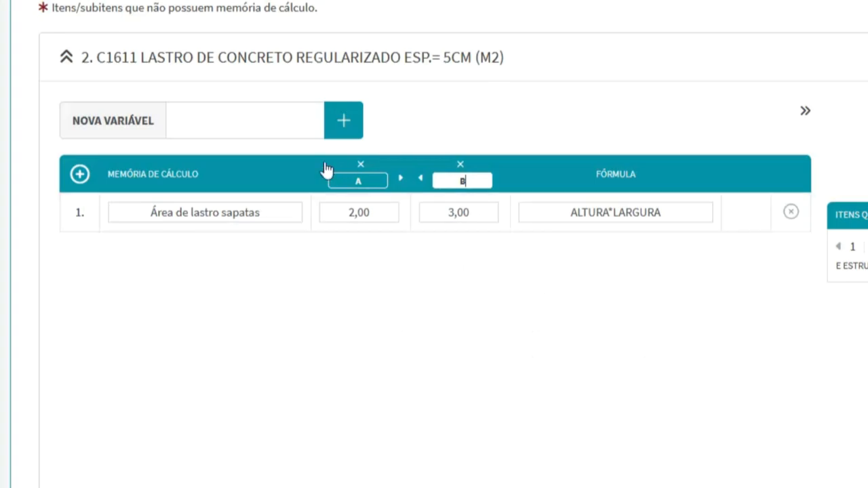
# Add a QUANT variable to item 2's memory and place it before variables A and B.
pyautogui.click(222, 122)
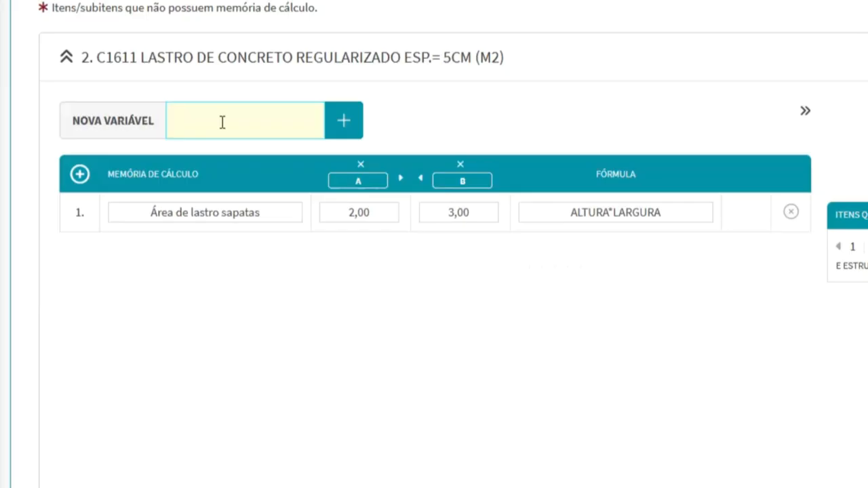
pyautogui.write('QUANT')
pyautogui.click(347, 120)
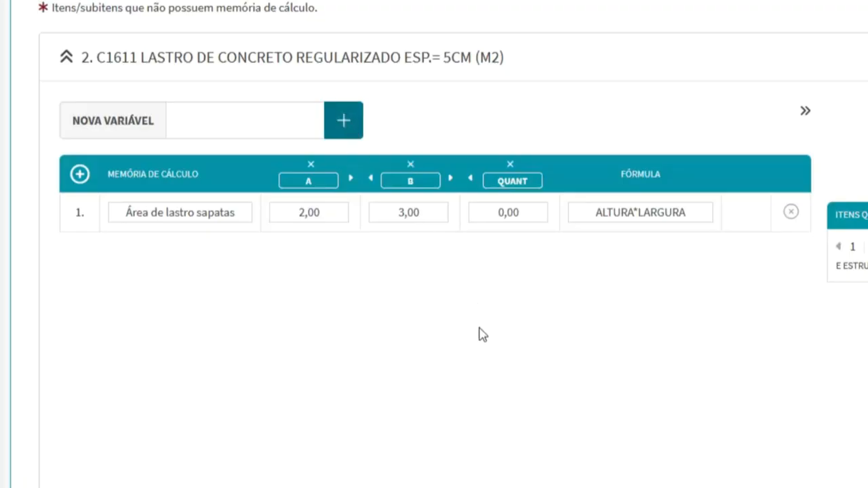
pyautogui.click(470, 178)
pyautogui.click(373, 184)
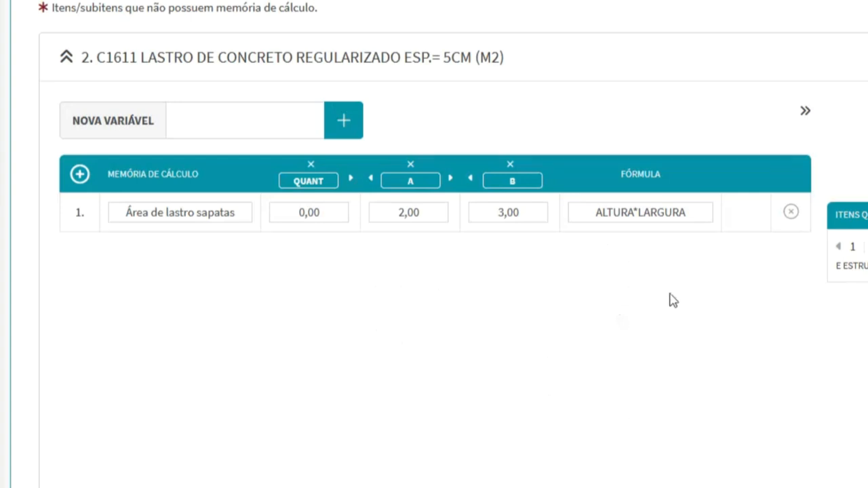
# Set the row's formula to QUANT*A*B, with QUANT 20, A 1,20 and B 1,20.
pyautogui.moveTo(693, 215); pyautogui.dragTo(593, 214)
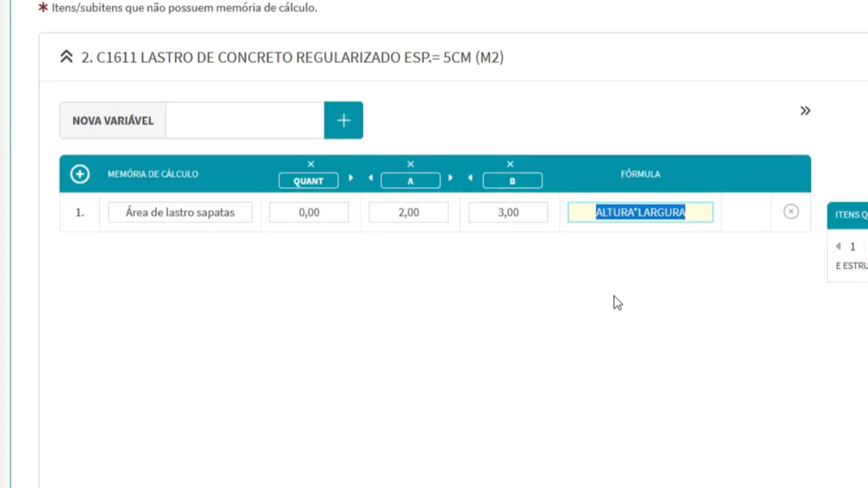
pyautogui.write('QUANT*A*B')
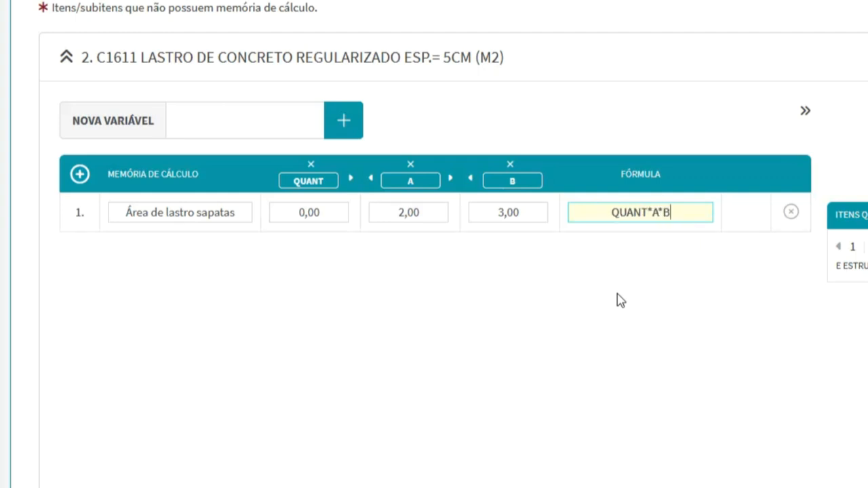
pyautogui.doubleClick(306, 215)
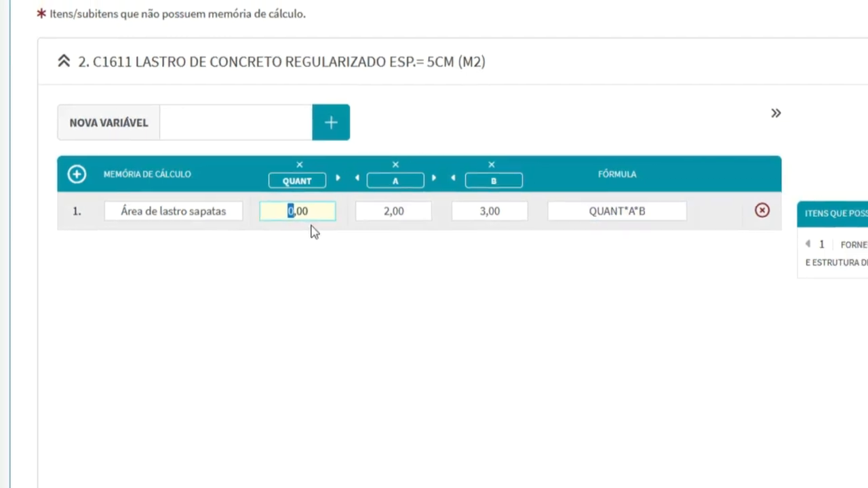
pyautogui.write('20')
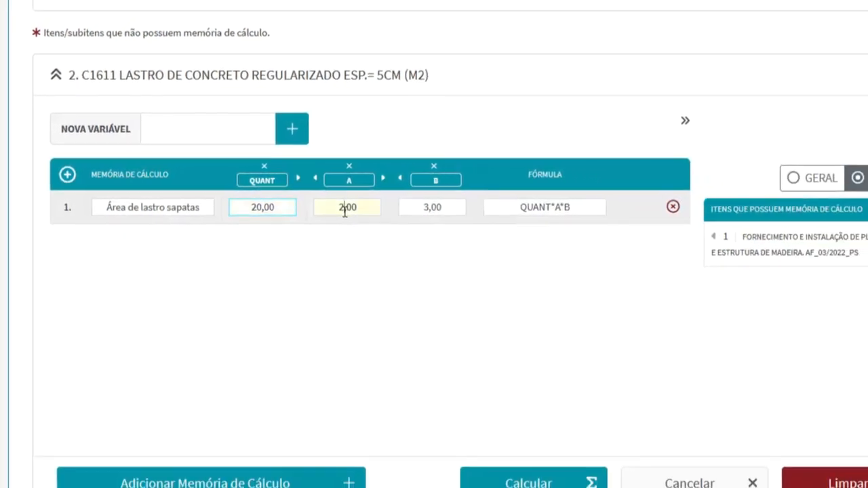
pyautogui.doubleClick(350, 209)
pyautogui.write('1,2')
pyautogui.doubleClick(390, 206)
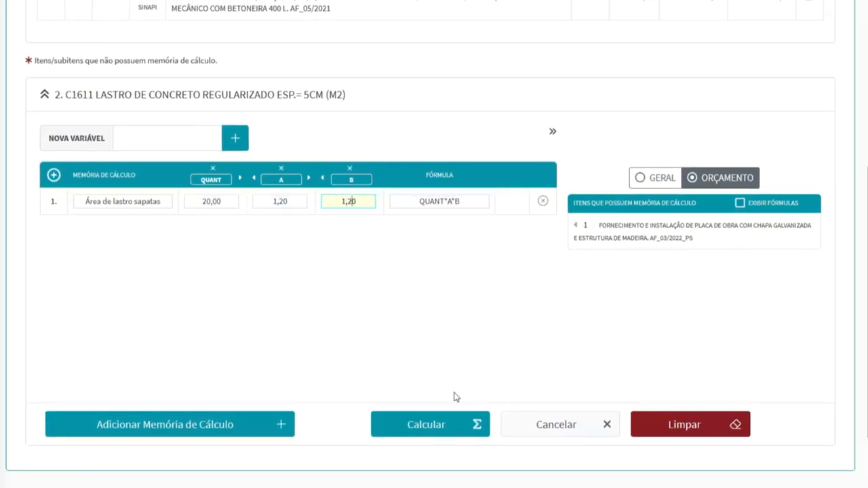
# Calculate and save item 2's calculation memory.
pyautogui.click(447, 424)
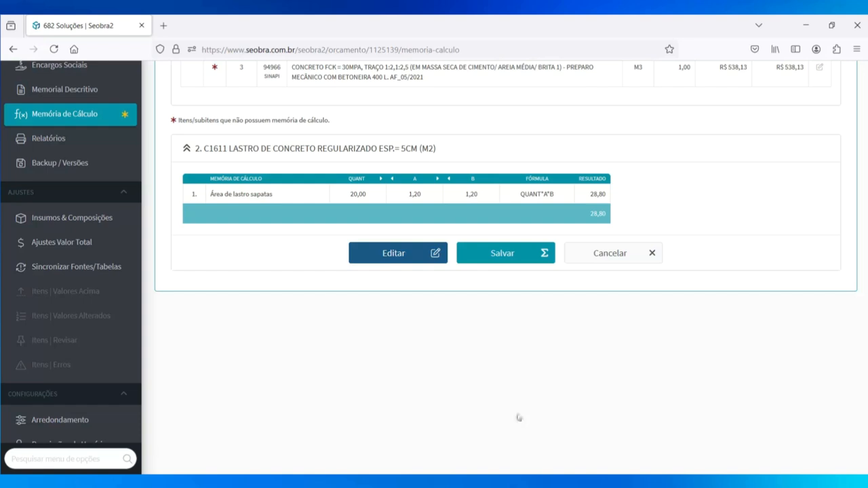
pyautogui.click(514, 253)
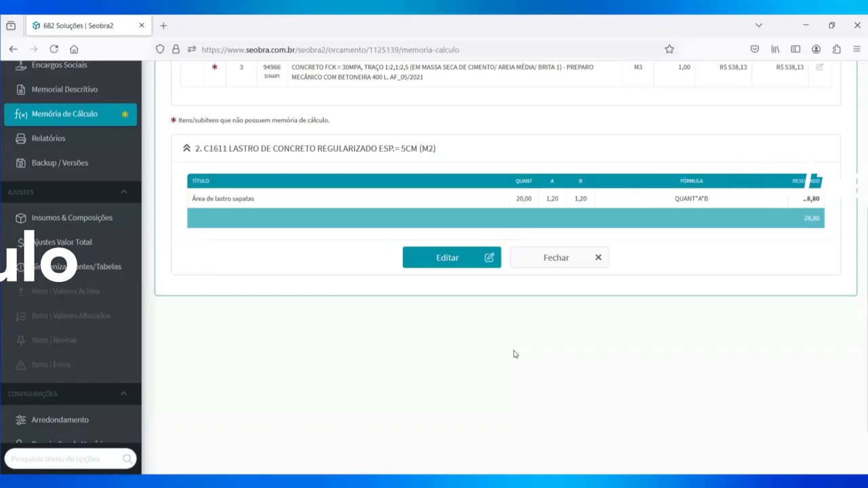
# Start editing the calculation memory of item 3, 94966 Concreto FCK = 30MPA.
pyautogui.scroll(3, 514, 353)
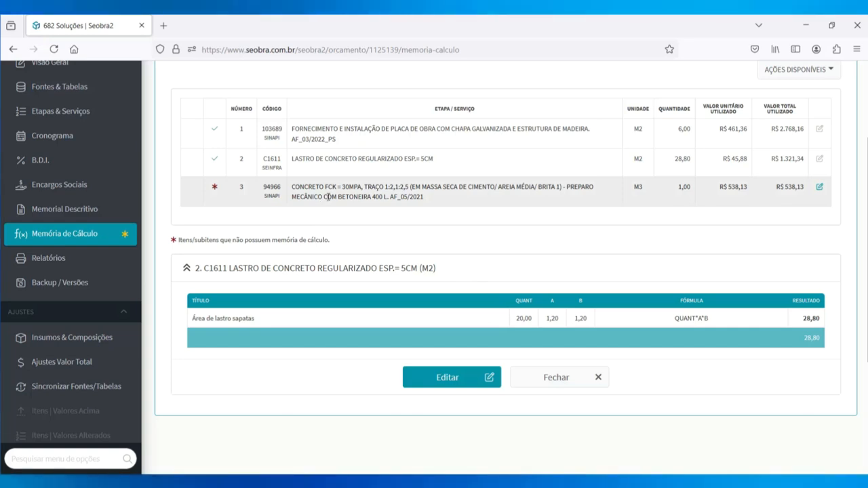
pyautogui.click(821, 188)
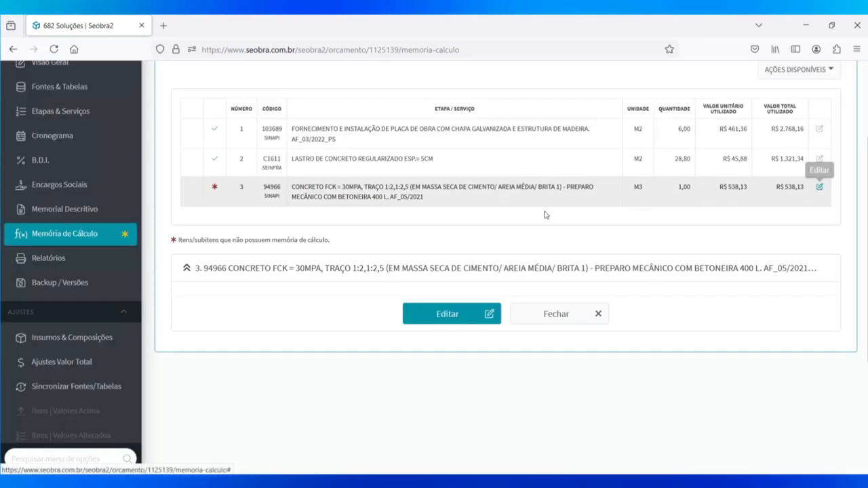
pyautogui.click(458, 316)
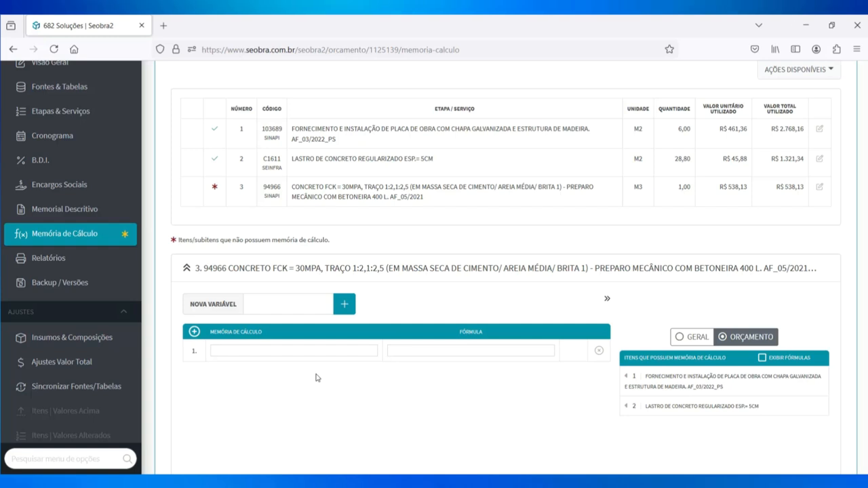
# Fill item 3's memory with three rows described as Sapatas, Pilares and Vigas.
pyautogui.click(313, 350)
pyautogui.write('Sapatas')
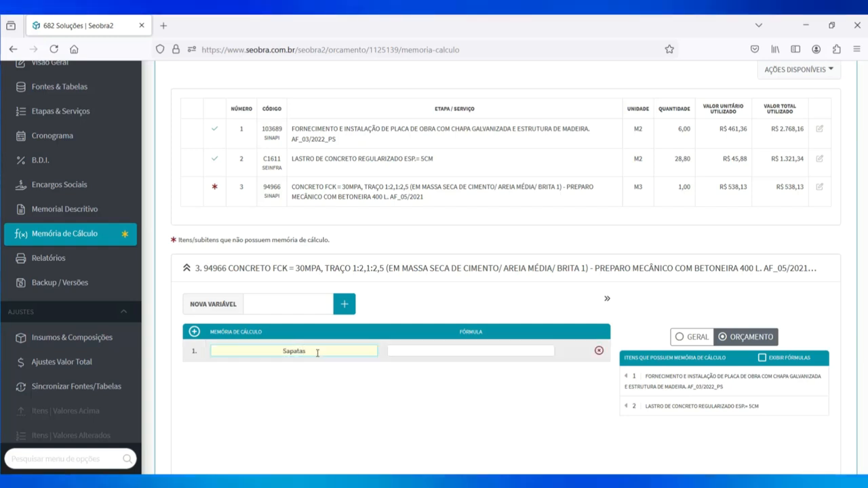
pyautogui.click(194, 332)
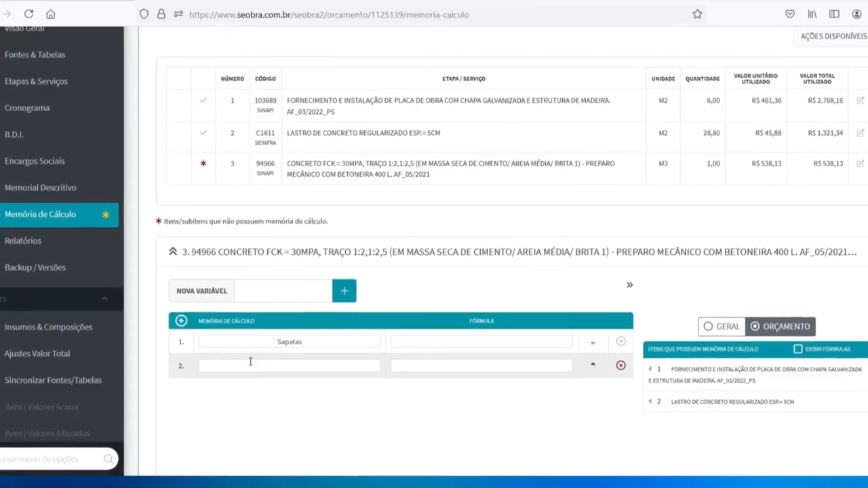
pyautogui.click(250, 365)
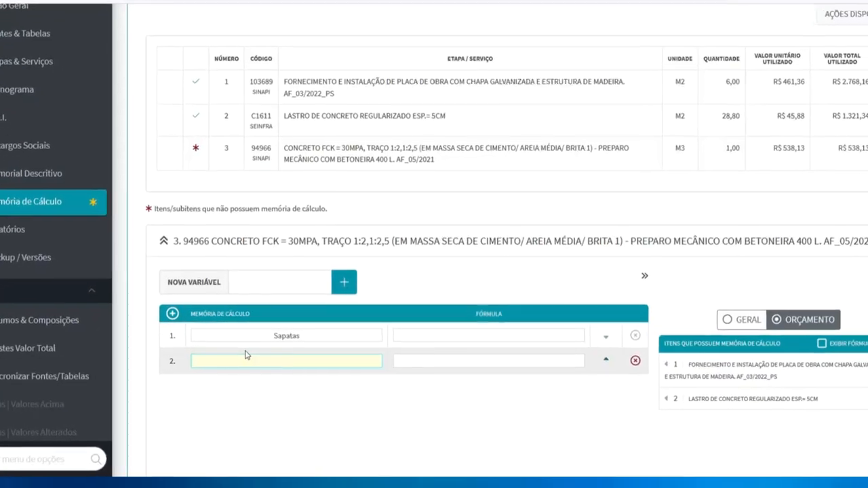
pyautogui.write('Pilares')
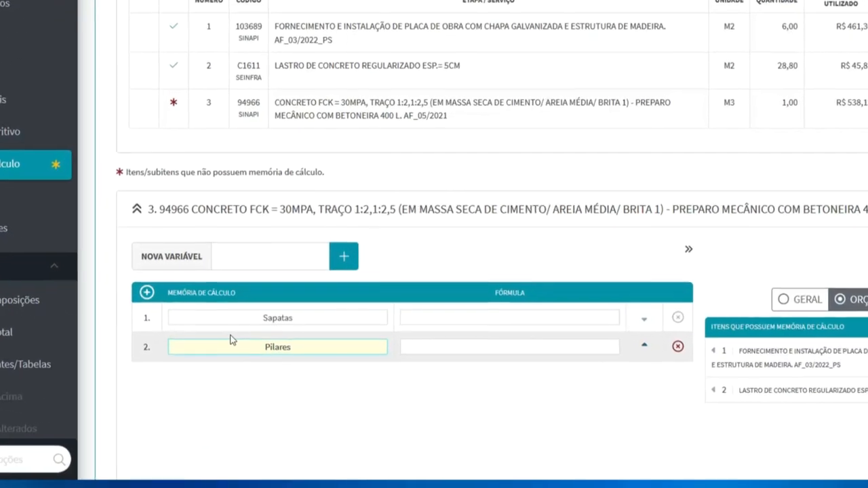
pyautogui.click(147, 293)
pyautogui.click(266, 376)
pyautogui.write('Vigas')
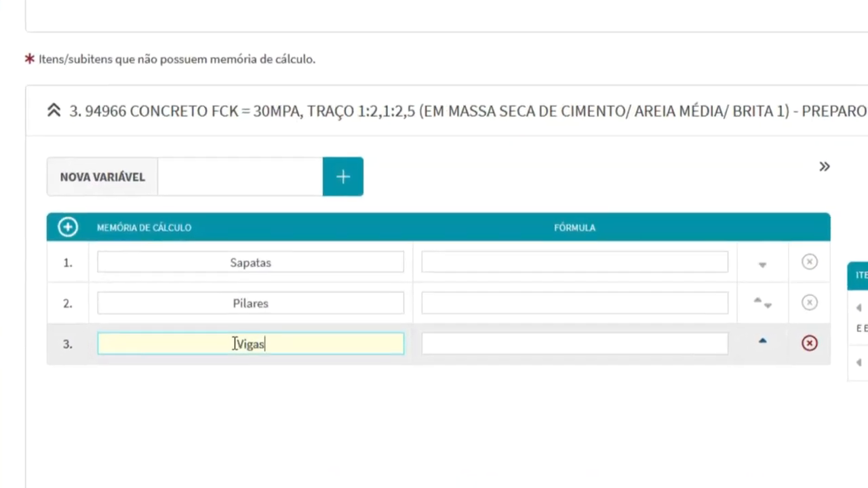
pyautogui.click(427, 421)
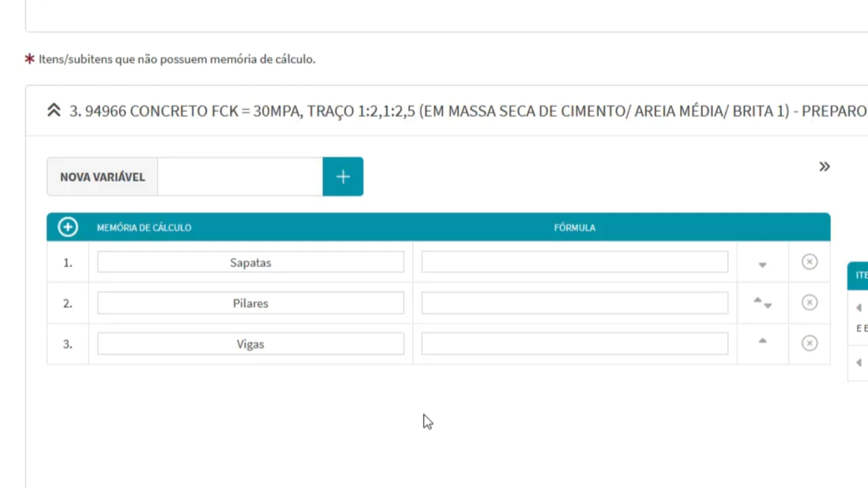
# Add the variables QUANT, COMP, LARG and ALT to item 3's memory.
pyautogui.click(248, 176)
pyautogui.write('QUANT')
pyautogui.click(355, 192)
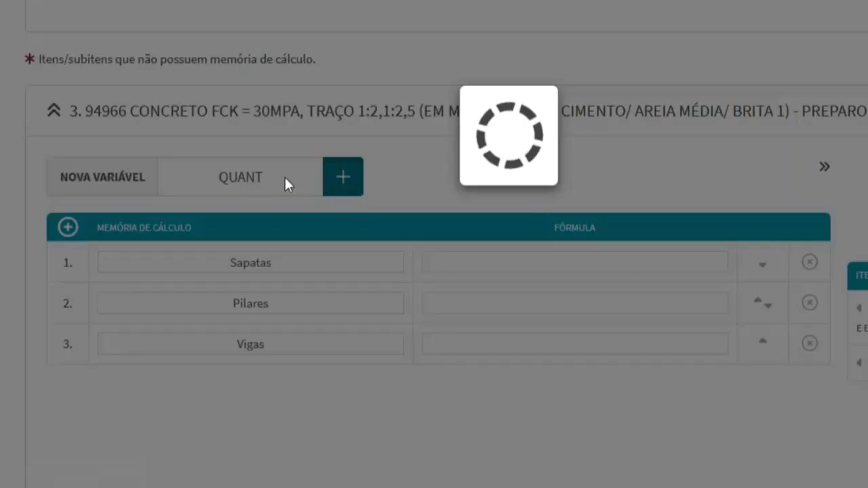
pyautogui.write('COMP')
pyautogui.click(331, 187)
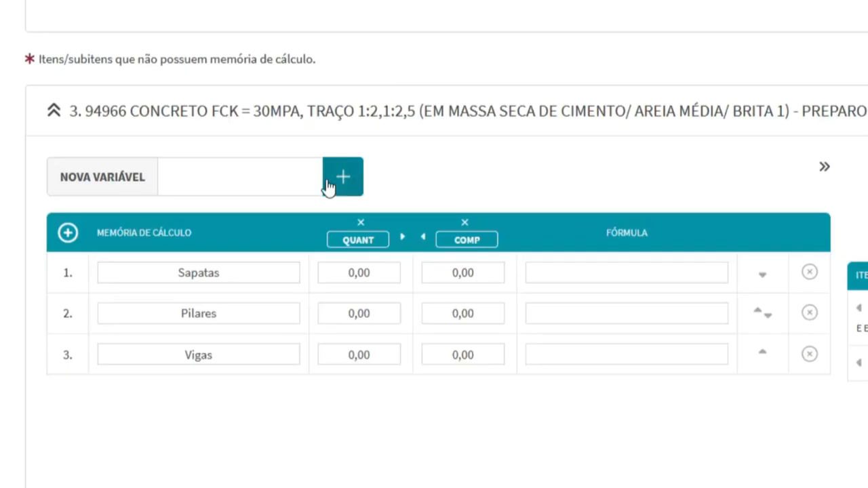
pyautogui.write('LARG')
pyautogui.click(332, 178)
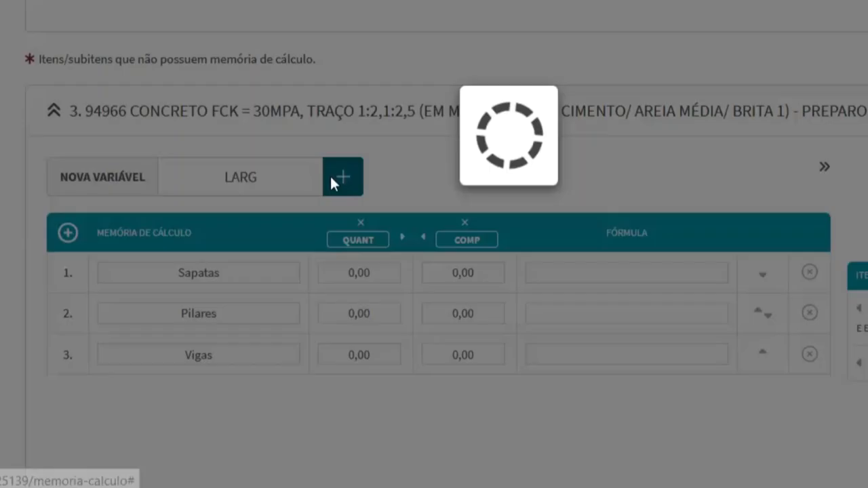
pyautogui.write('ALT')
pyautogui.click(348, 181)
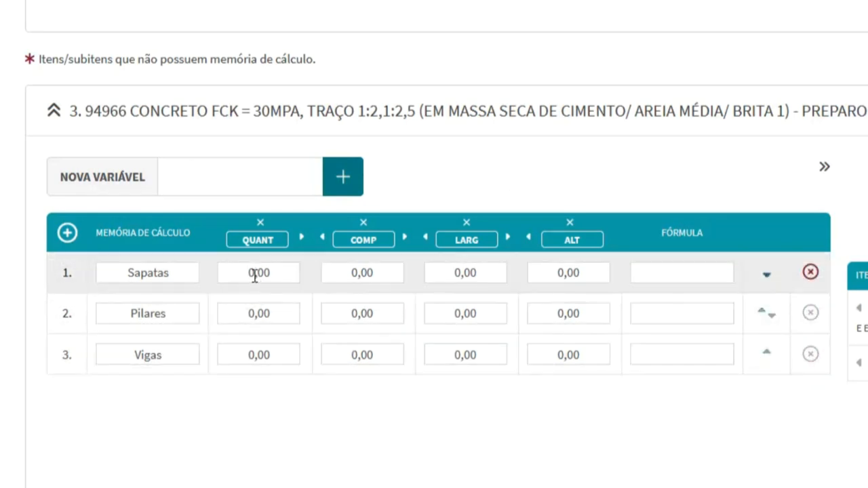
# Enter the Sapatas row values: QUANT 28, COMP 1,00, LARG 1,00 and ALT 0,40.
pyautogui.moveTo(254, 275); pyautogui.dragTo(245, 275)
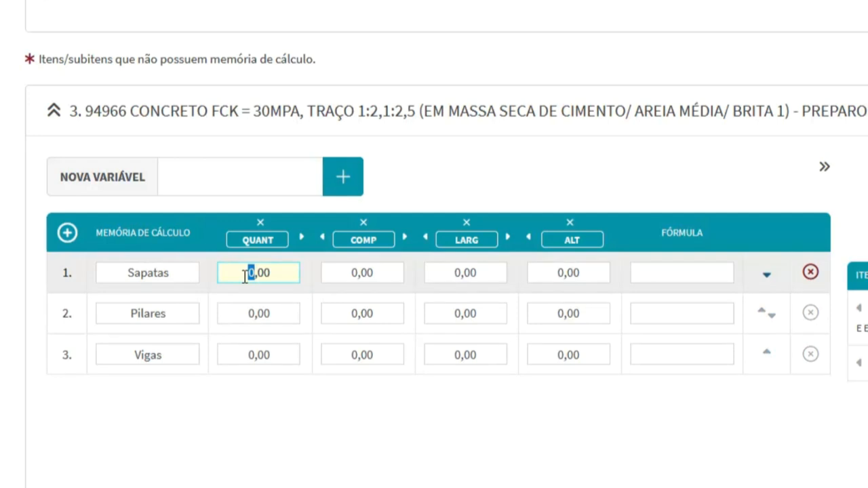
pyautogui.click(249, 277)
pyautogui.write('28')
pyautogui.click(346, 273)
pyautogui.click(461, 273)
pyautogui.write('1')
pyautogui.click(567, 273)
pyautogui.write('4')
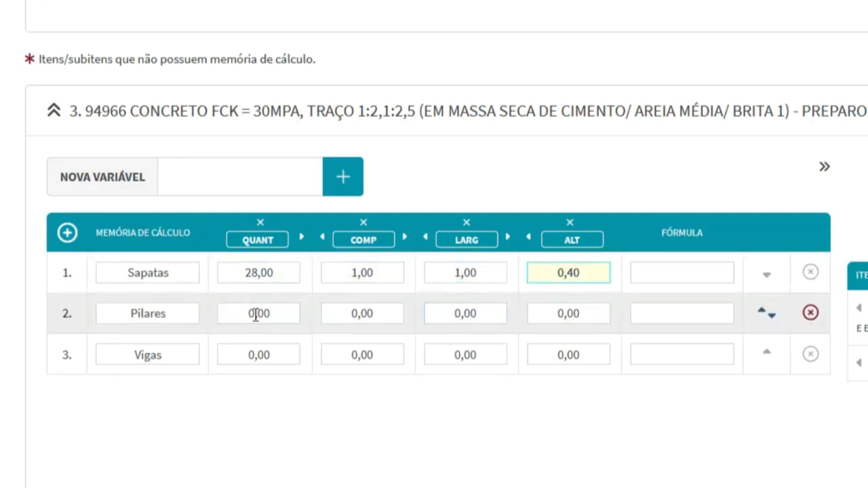
# Enter the Pilares row values: QUANT 28, COMP 0,25, LARG 0,13 and ALT 3,60.
pyautogui.click(365, 314)
pyautogui.write('0,25')
pyautogui.click(466, 314)
pyautogui.write('0,13')
pyautogui.write('6')
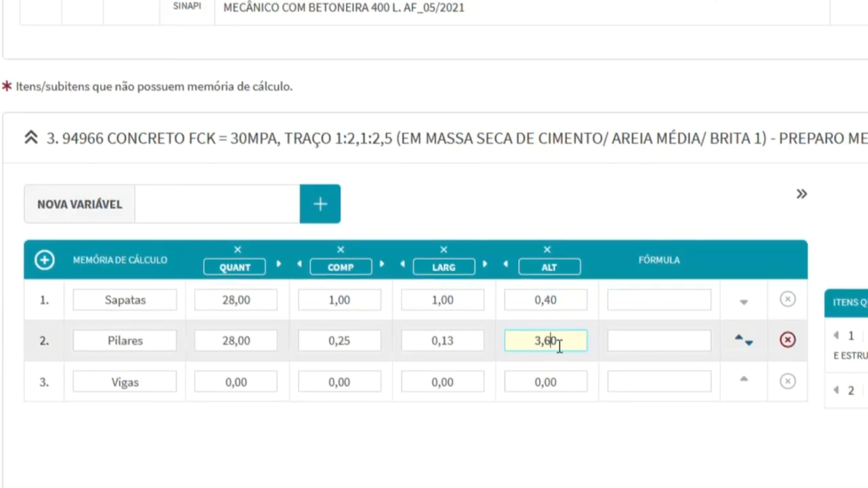
# Enter the Vigas row values, leaving QUANT unfilled: COMP 120, LARG 0,20 and ALT 0,40.
pyautogui.doubleClick(332, 384)
pyautogui.write('120')
pyautogui.doubleClick(430, 383)
pyautogui.write('0,2')
pyautogui.click(545, 385)
pyautogui.write('4')
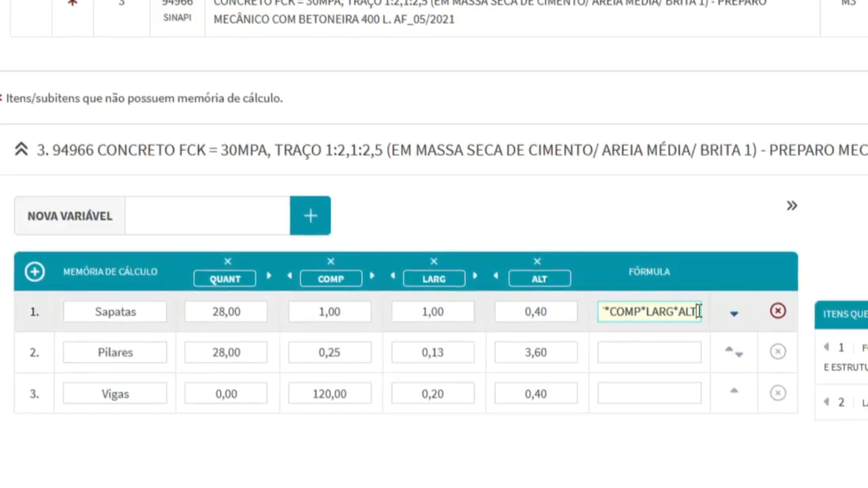
# Fill in the Pilares formula as QUANT*COMP*LARG*ALT and copy COMP*LARG*ALT from the Sapatas formula into the Vigas formula.
pyautogui.click(650, 356)
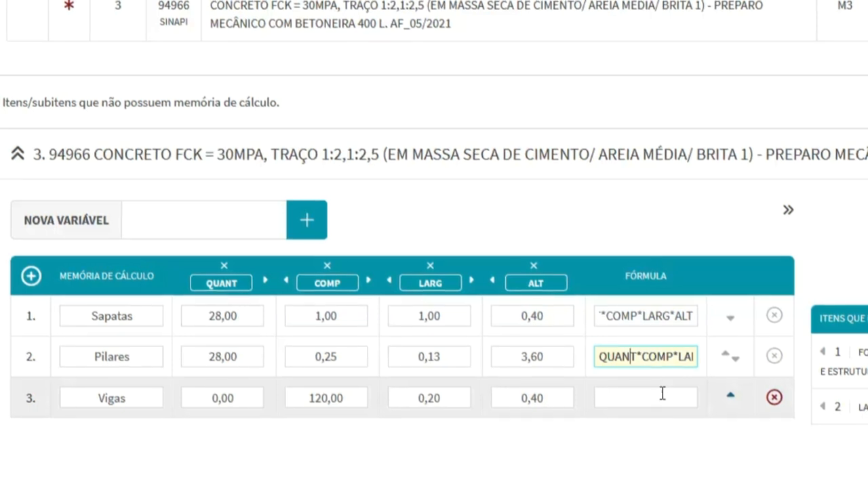
pyautogui.moveTo(599, 319); pyautogui.dragTo(610, 322)
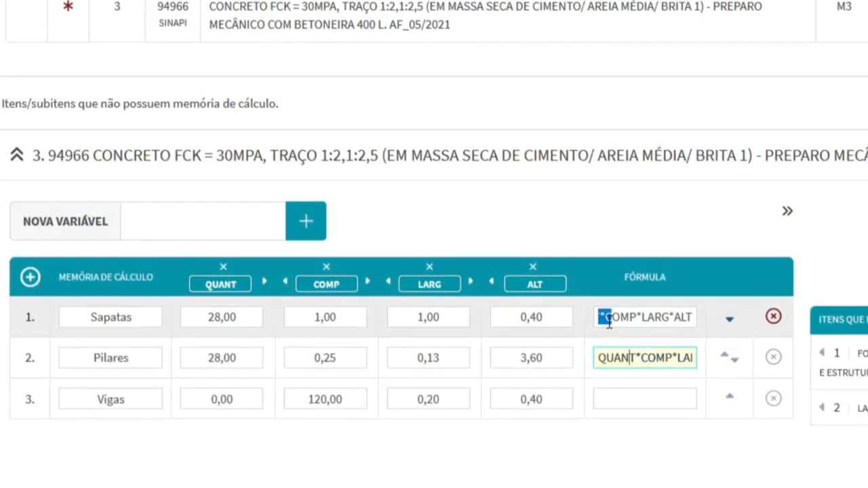
pyautogui.click(611, 320)
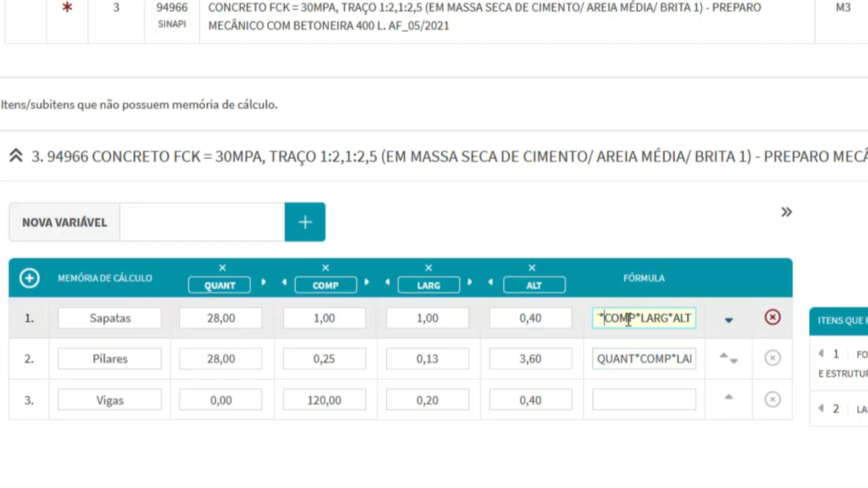
pyautogui.moveTo(603, 319); pyautogui.dragTo(713, 314)
pyautogui.hotkey('ctrl', 'c')
pyautogui.rightClick(675, 324)
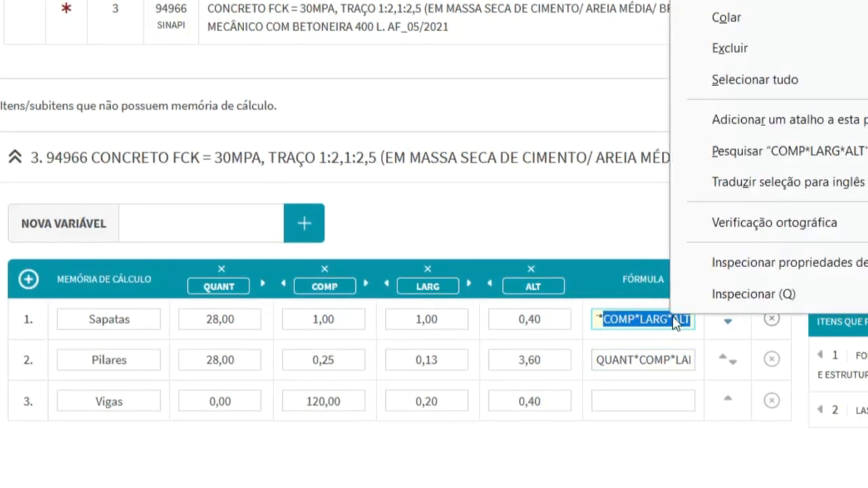
pyautogui.click(715, 0)
pyautogui.click(675, 399)
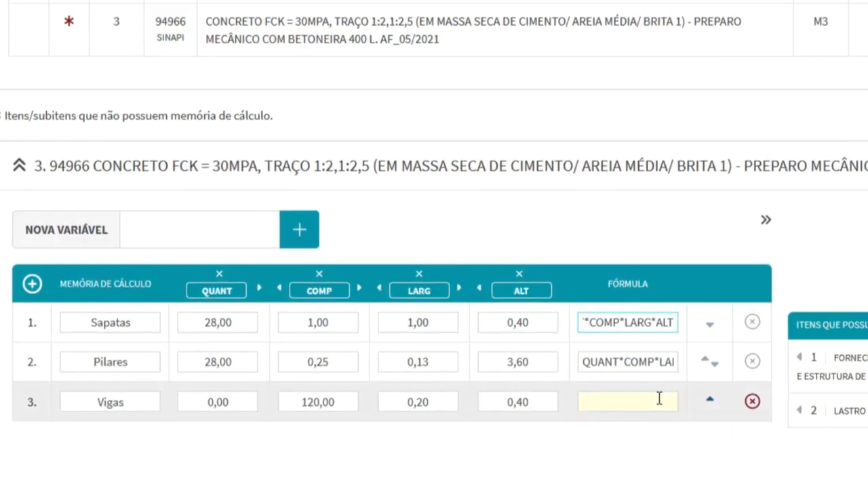
pyautogui.hotkey('ctrl', 'v')
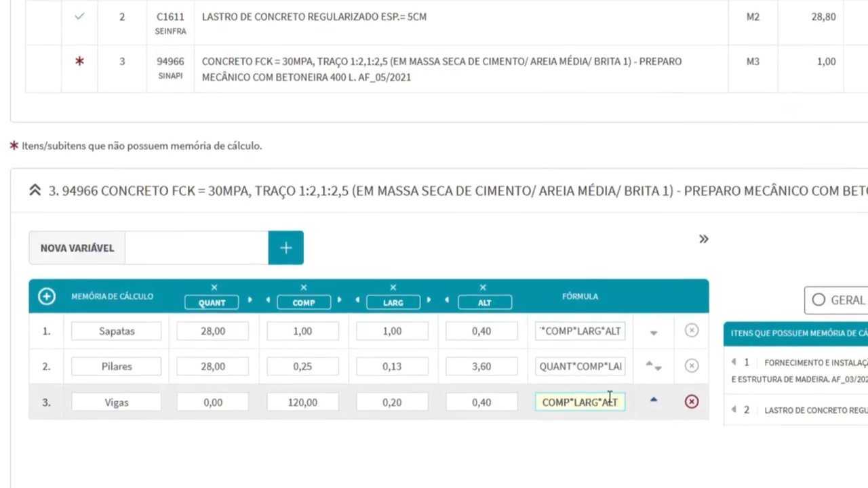
# Calculate the memory for item 3, the 30 MPa concrete, and save it.
pyautogui.scroll(-3, 569, 355)
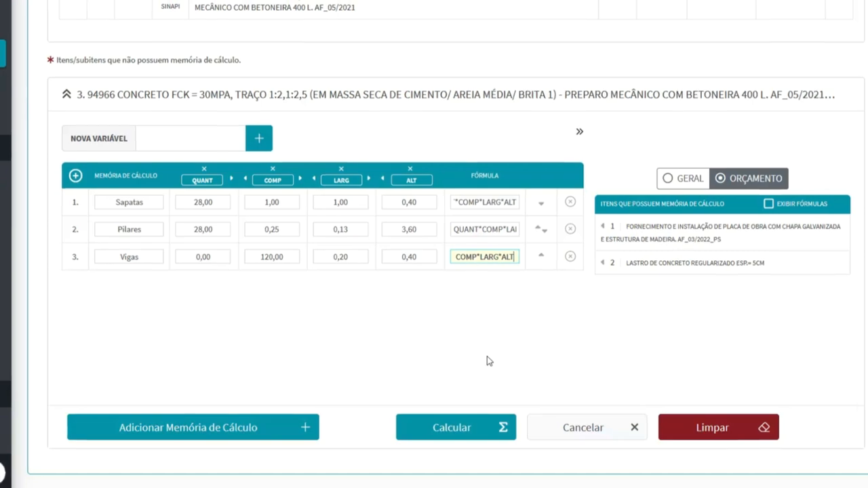
pyautogui.click(478, 432)
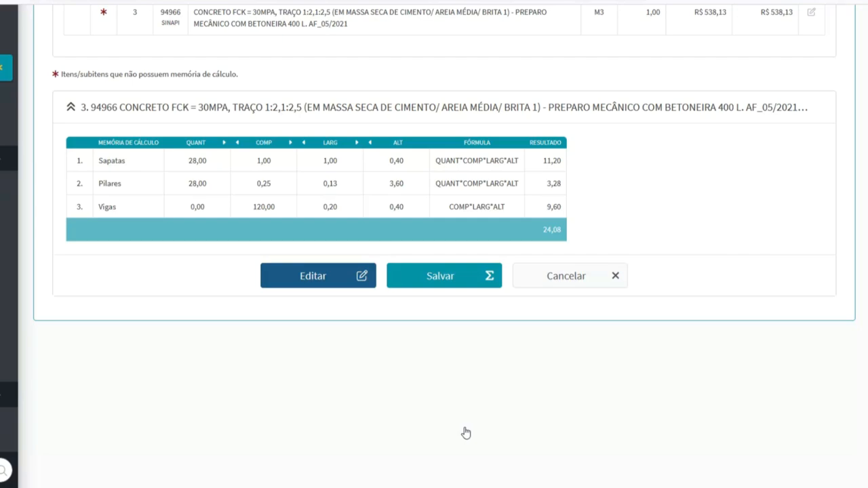
pyautogui.click(440, 275)
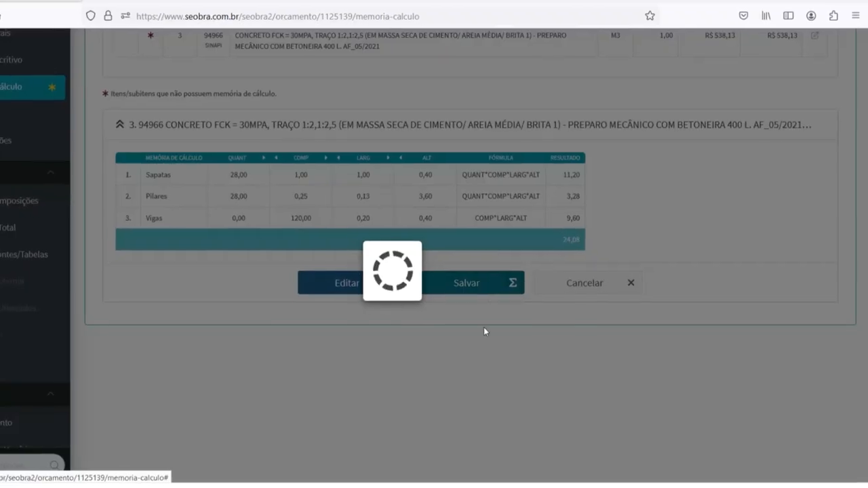